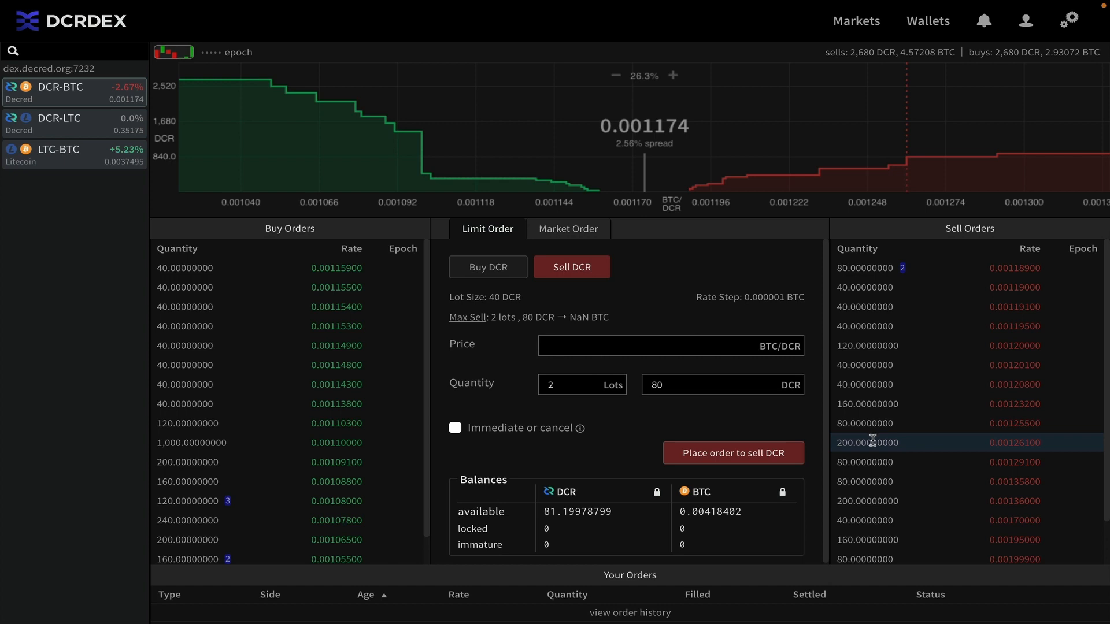
# - Place a limit order to sell 80 DCR at 0.001255 BTC/DCR, authorizing it with the app password
pyautogui.click(870, 423)
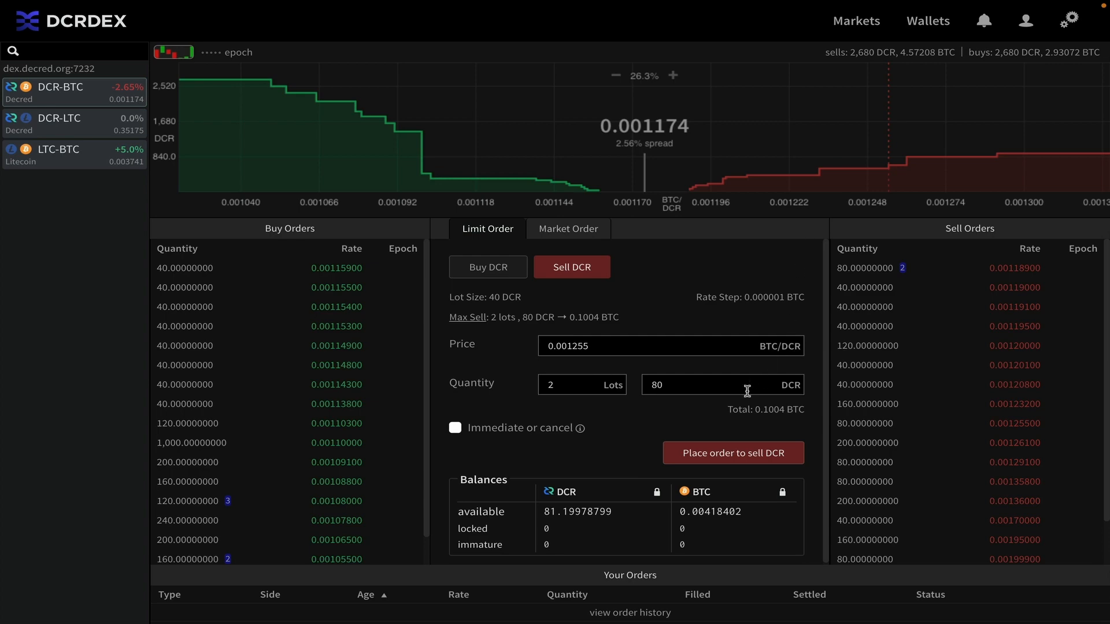
pyautogui.click(723, 453)
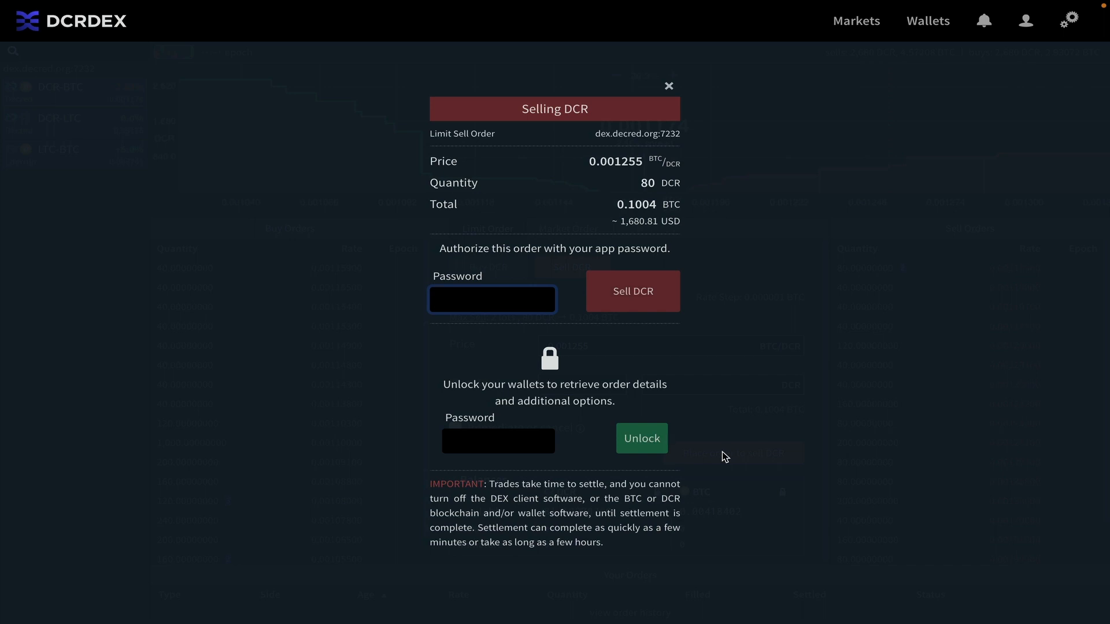
pyautogui.hotkey('ctrl', 'v')
pyautogui.click(627, 297)
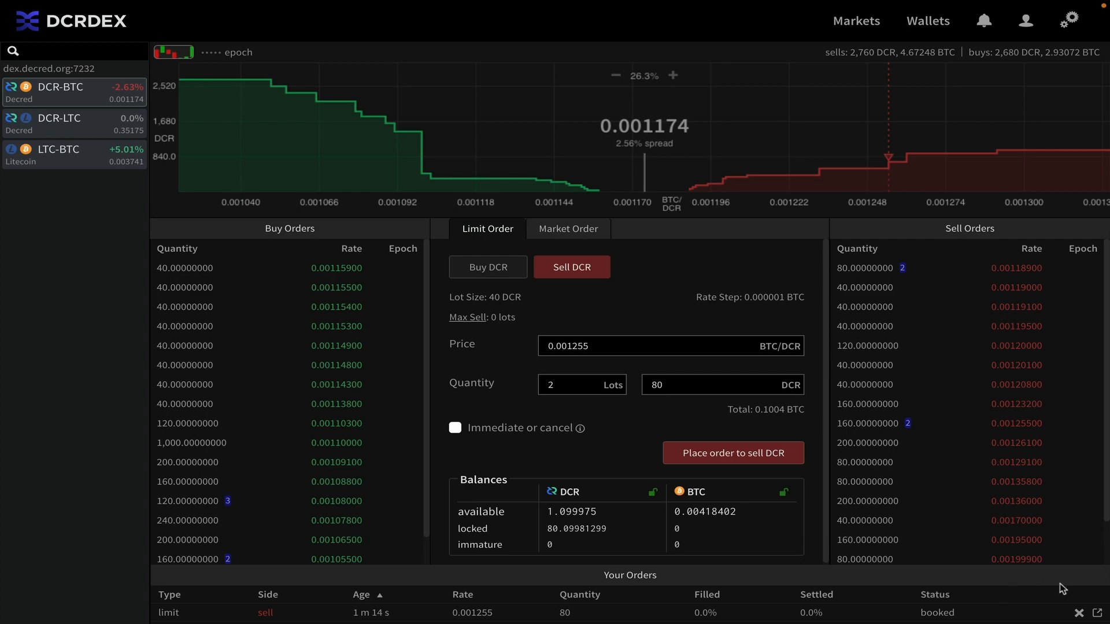
# - Cancel the booked 80 DCR sell order, authorizing the cancellation with the app password
pyautogui.click(1079, 614)
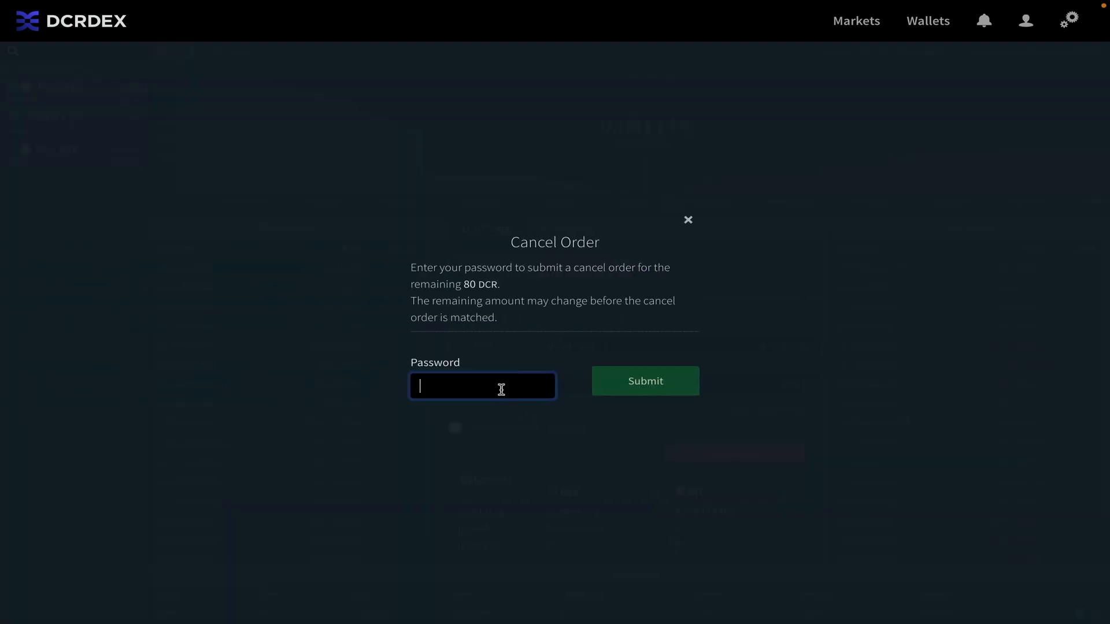
pyautogui.write('••••••••••••')
pyautogui.click(627, 382)
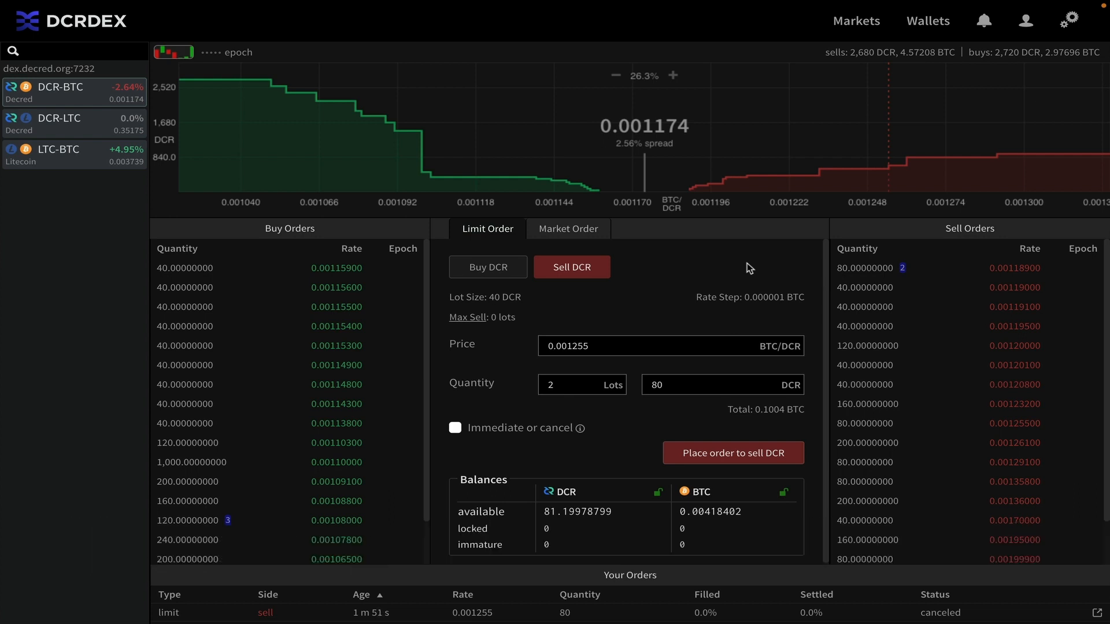
# - Set the limit sell order to 1 lot at a price of 0.0012 BTC/DCR
pyautogui.click(869, 362)
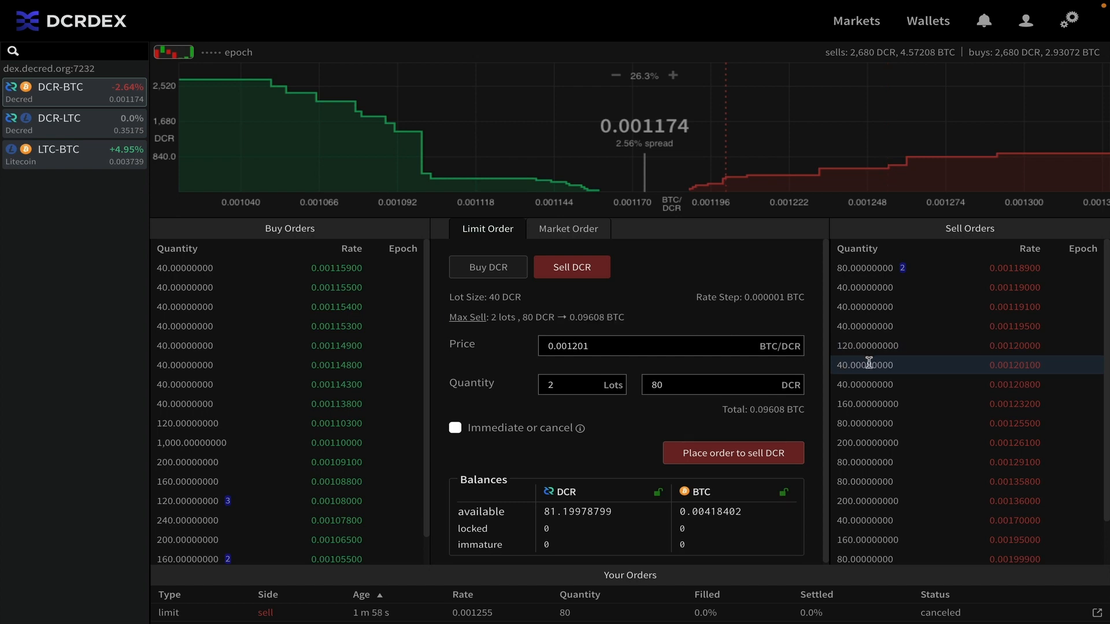
pyautogui.doubleClick(574, 383)
pyautogui.write('01')
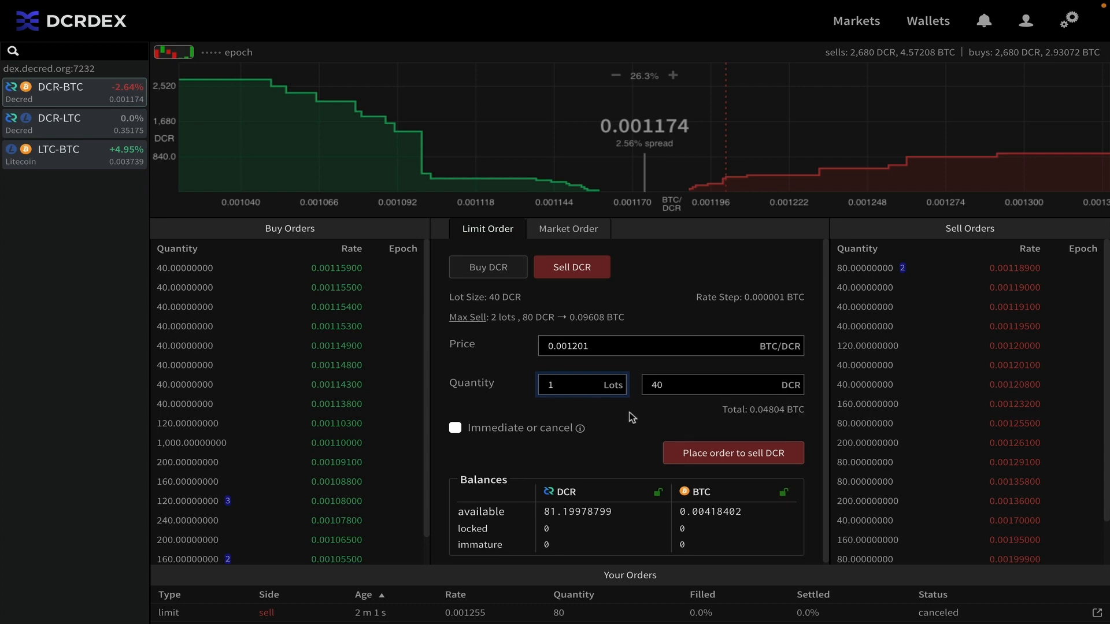
pyautogui.click(645, 415)
pyautogui.click(594, 348)
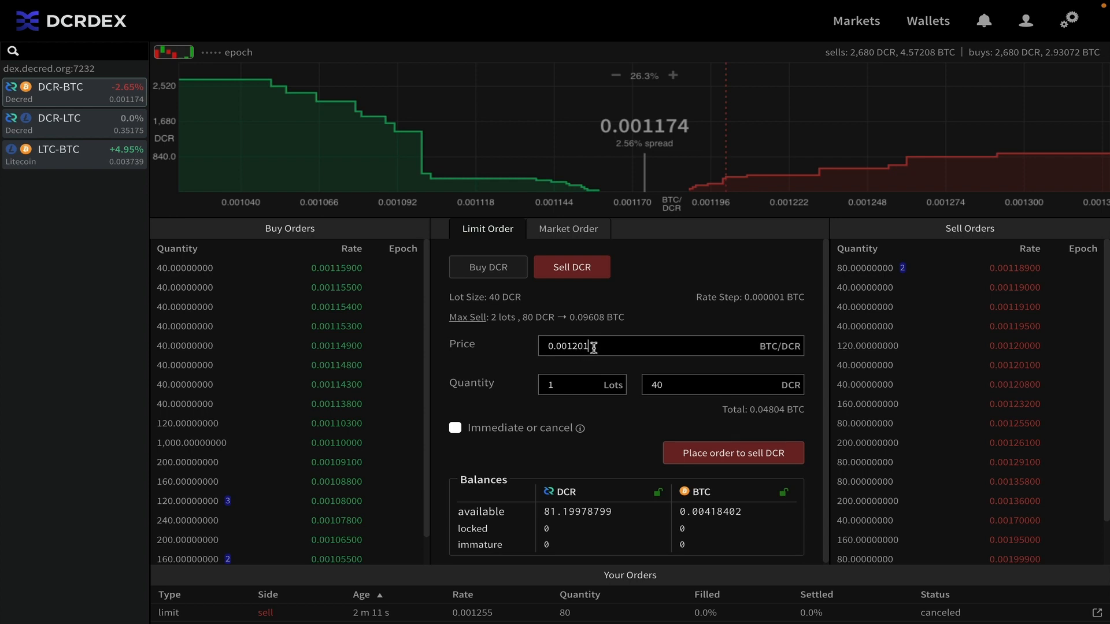
pyautogui.press('BackSpace')
pyautogui.press('BackSpace')
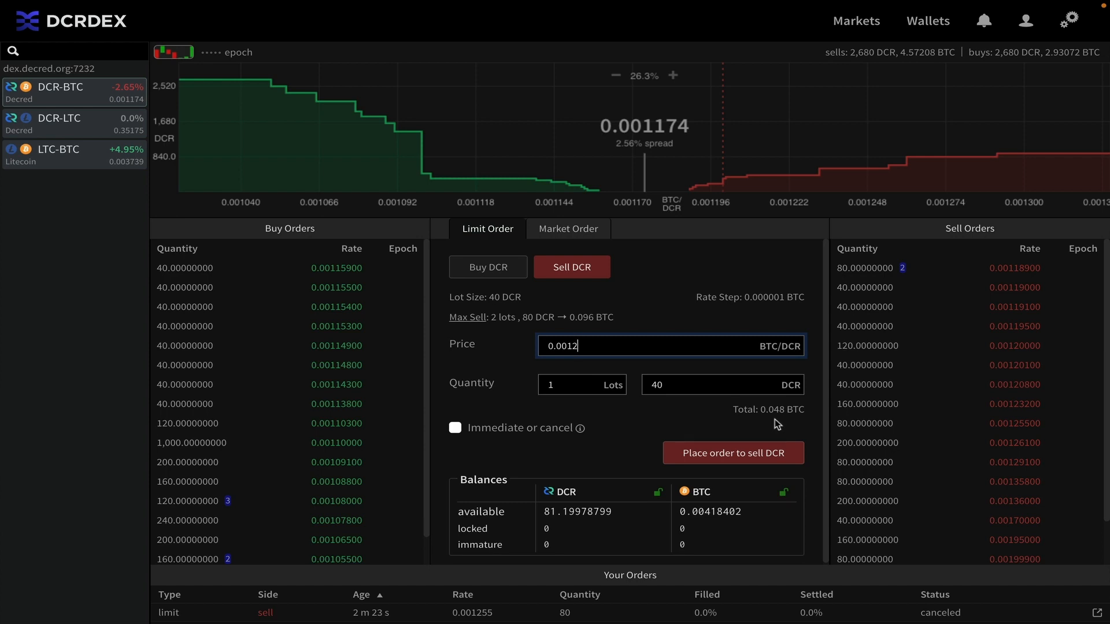
# - Review the sell order's fee projection and options, keep the defaults, and submit it with the app password
pyautogui.click(743, 454)
pyautogui.hotkey('ctrl', 'v')
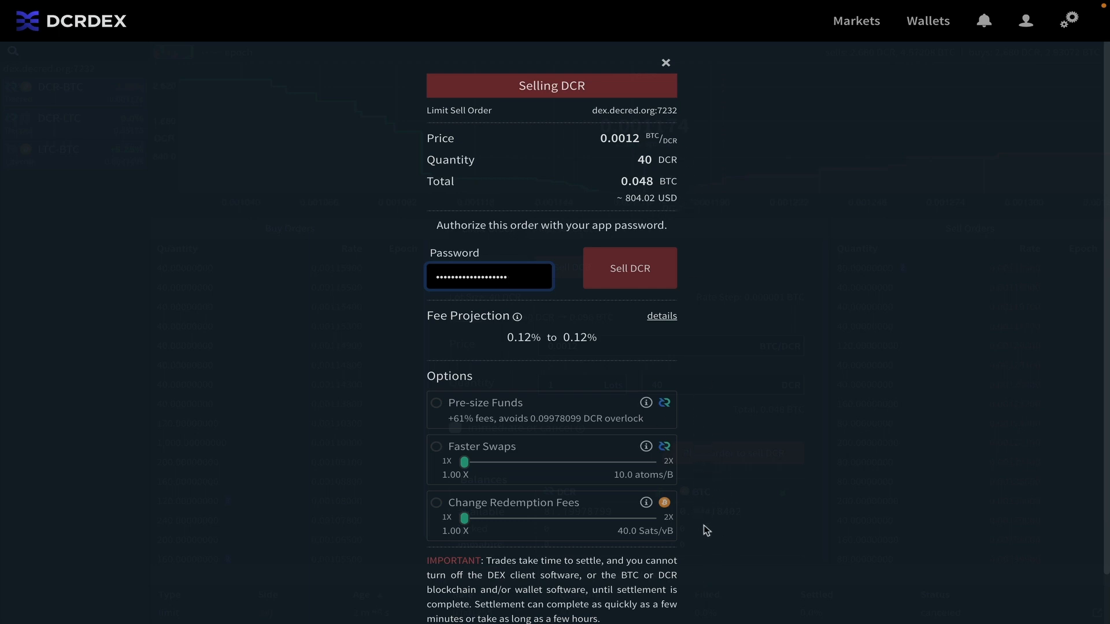
pyautogui.scroll(-1, 709, 537)
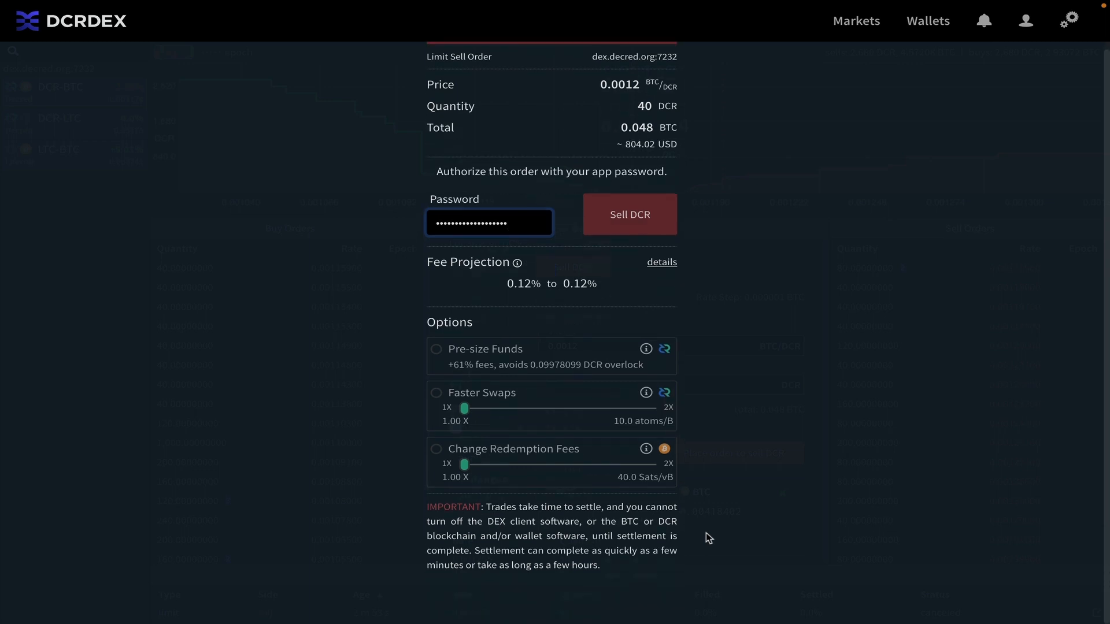
pyautogui.scroll(1, 709, 538)
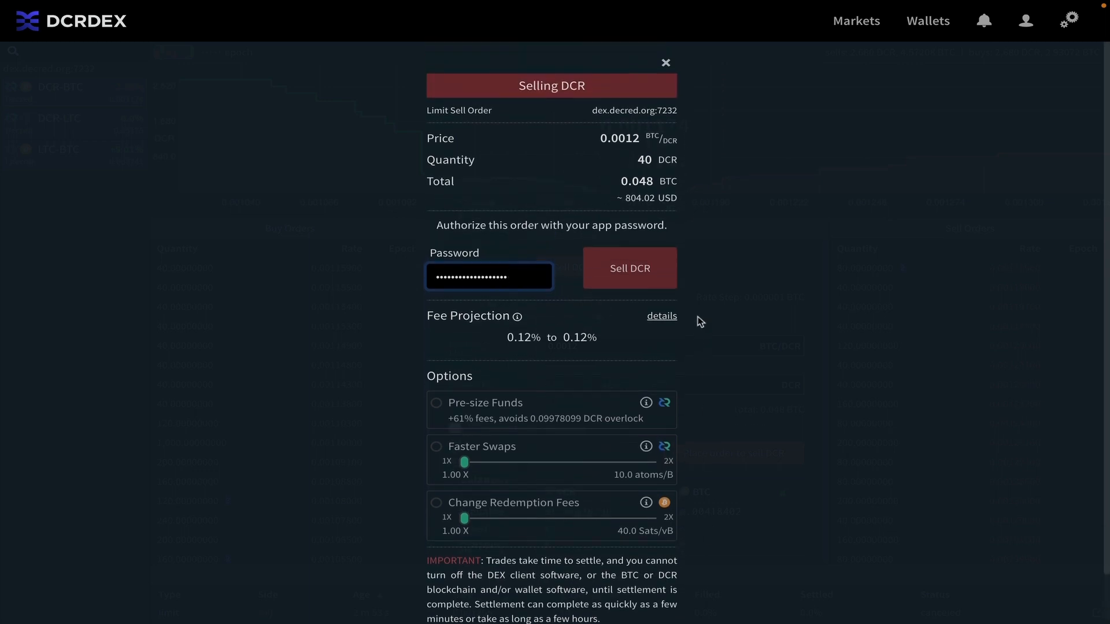
pyautogui.click(630, 271)
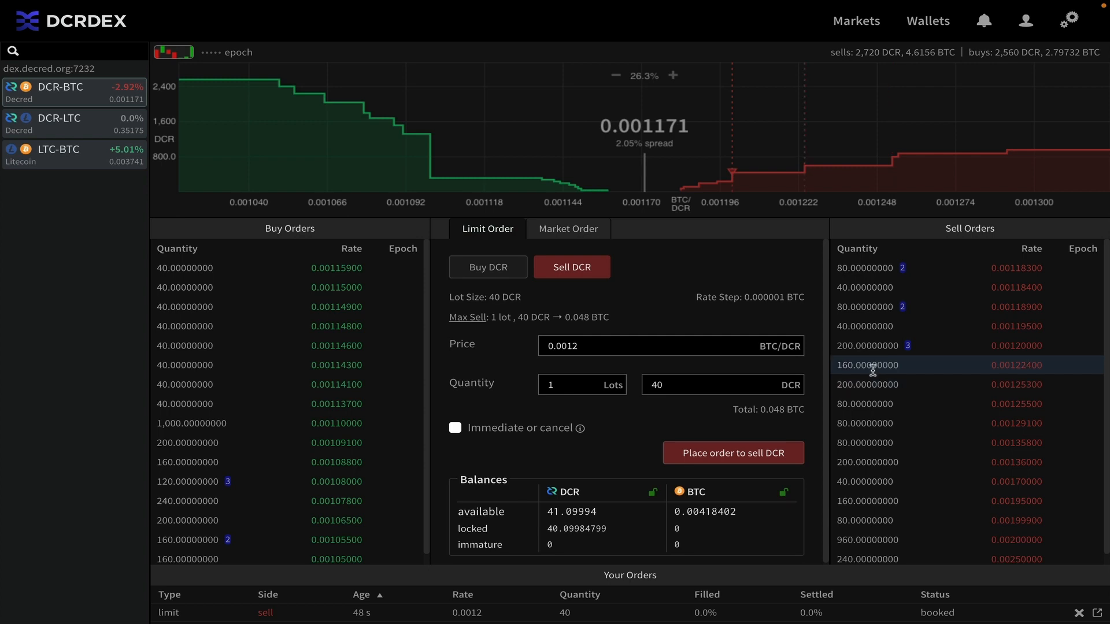
# - Place a second limit order to sell 1 lot at 0.001224 BTC/DCR, authorizing it with the app password
pyautogui.click(872, 369)
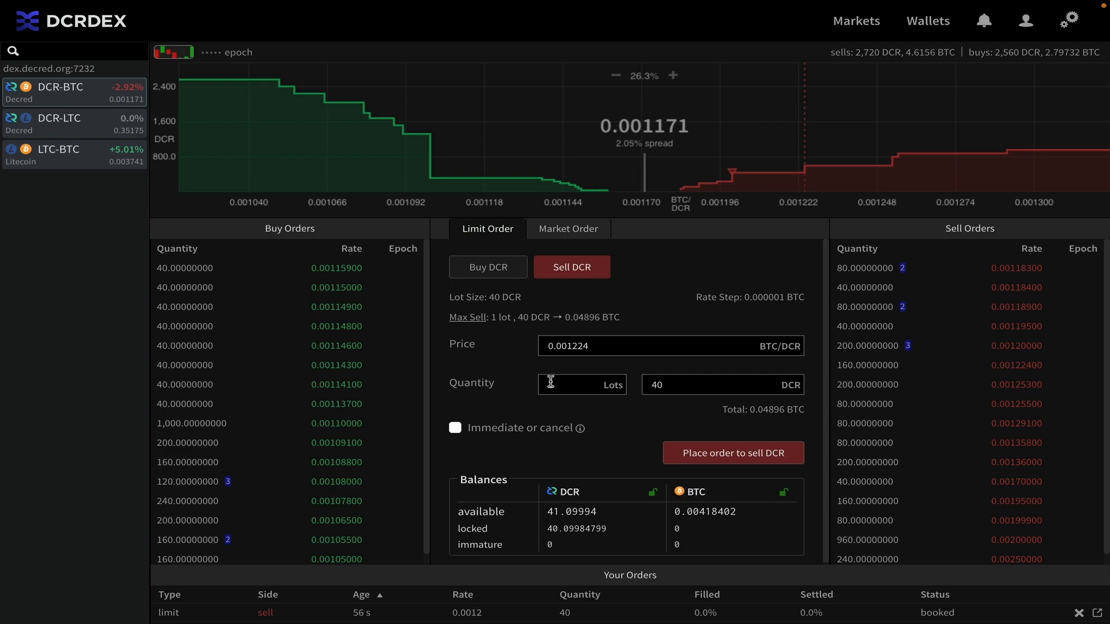
pyautogui.click(741, 456)
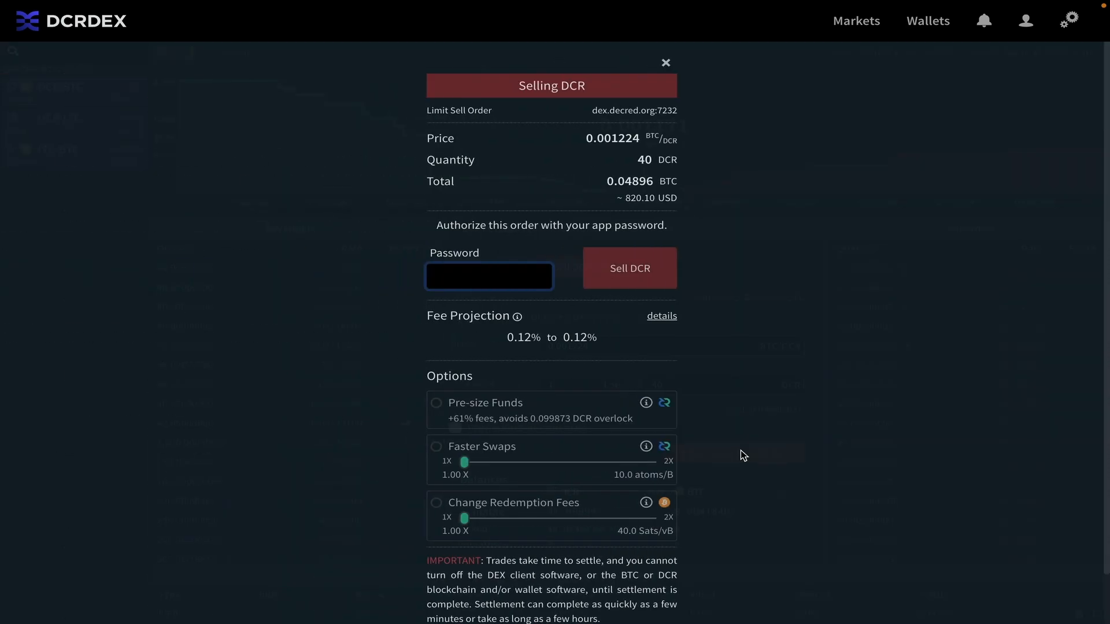
pyautogui.hotkey('ctrl', 'v')
pyautogui.click(630, 269)
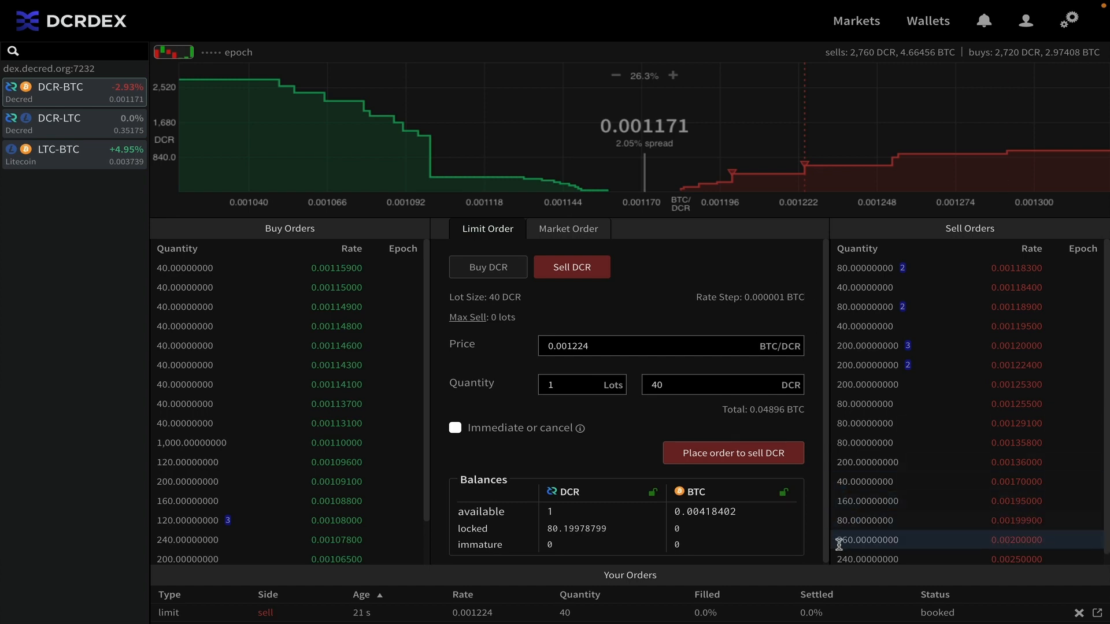
pyautogui.scroll(-1, 827, 568)
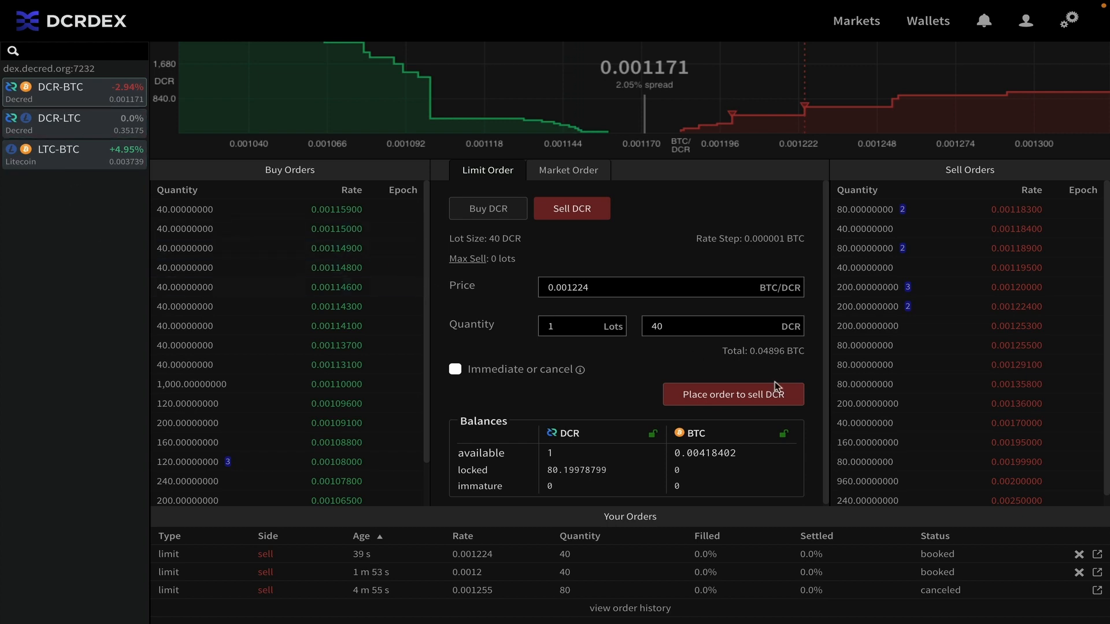
pyautogui.scroll(2, 814, 379)
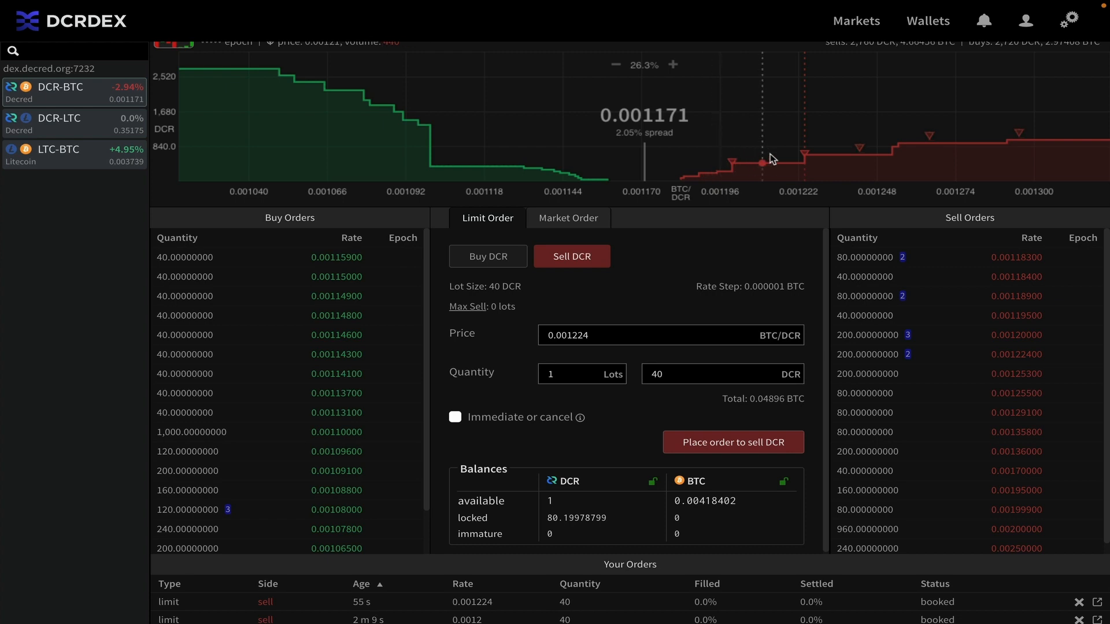
pyautogui.scroll(2, 789, 171)
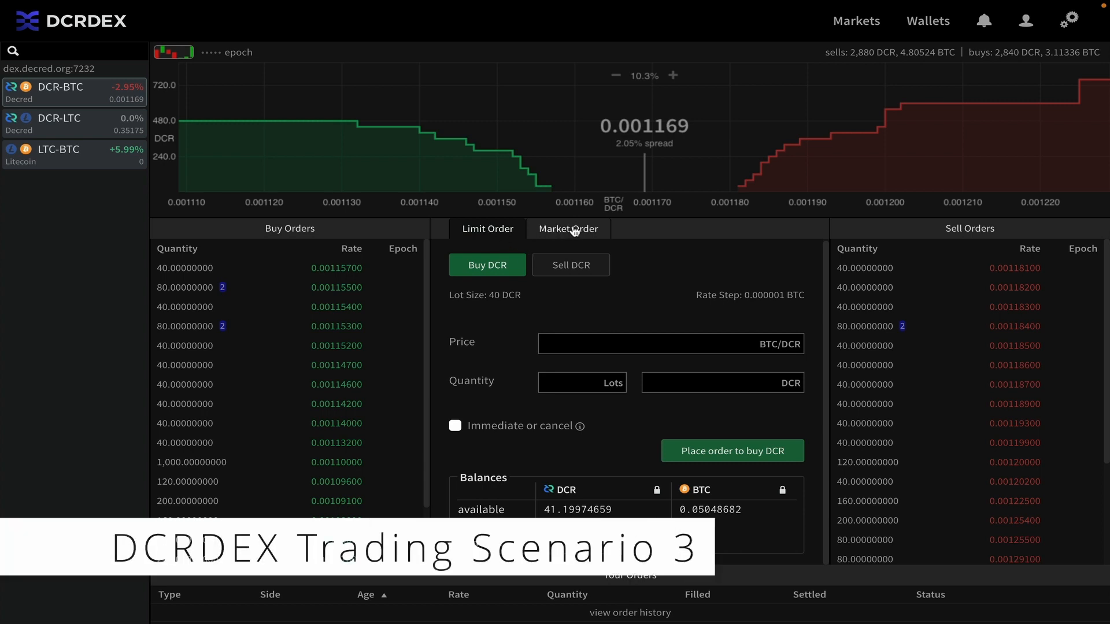
pyautogui.click(555, 229)
pyautogui.click(508, 229)
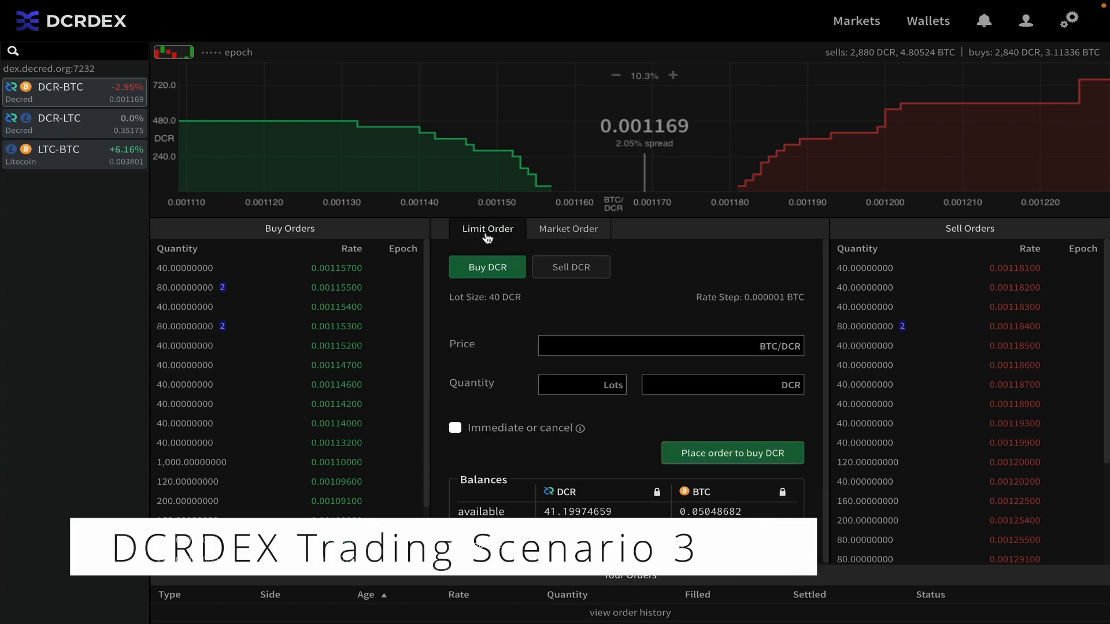
pyautogui.click(575, 272)
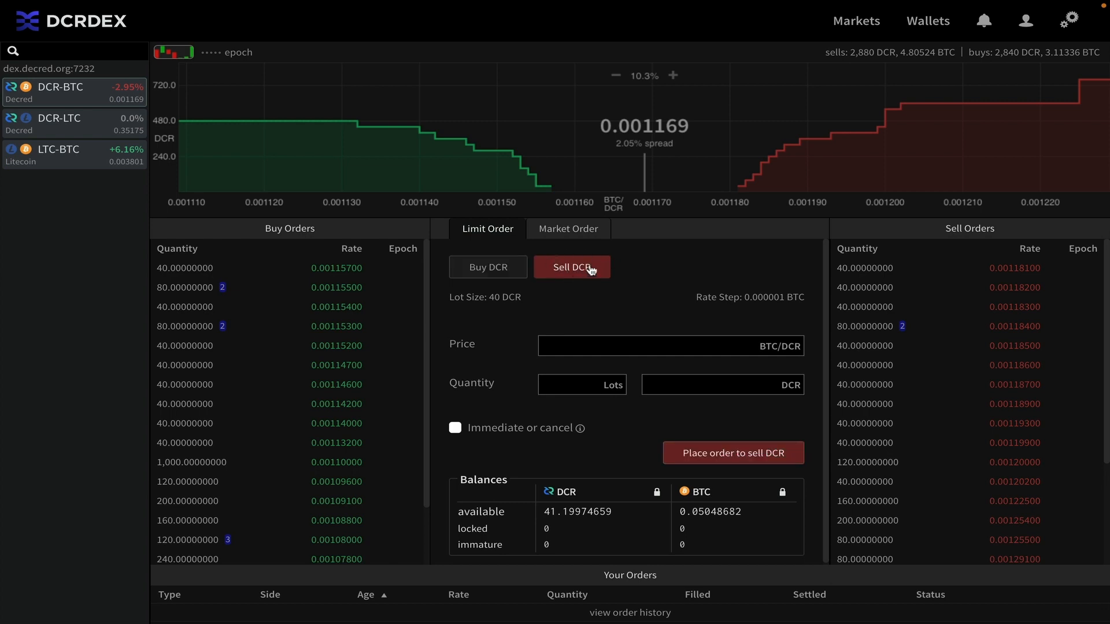
pyautogui.click(498, 271)
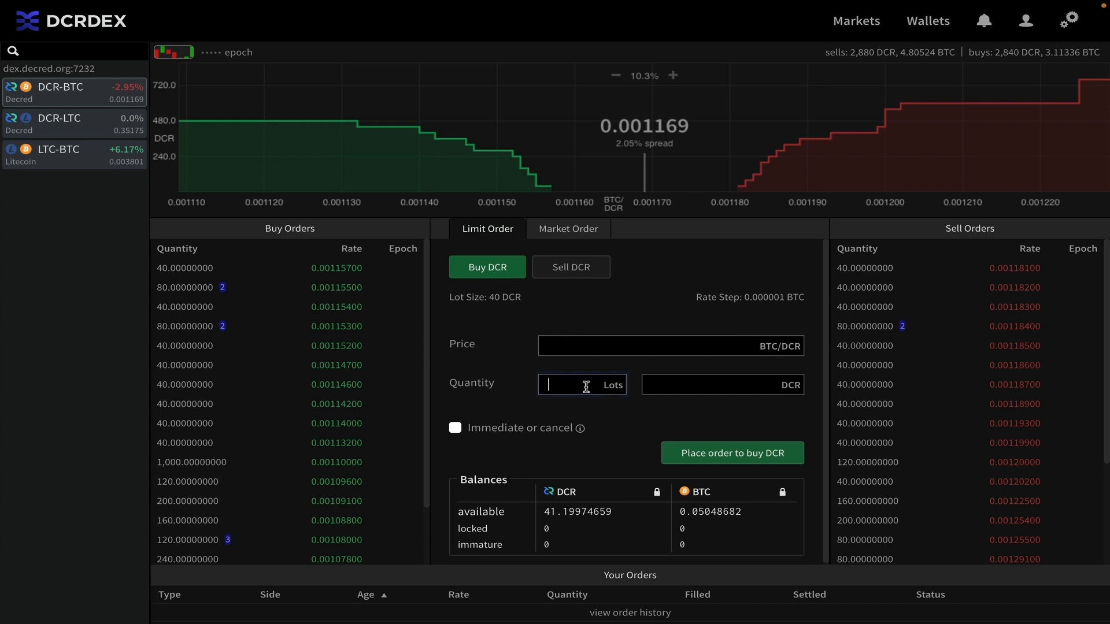
# - Place a limit order to buy 1 lot of DCR at 0.00115 BTC/DCR, authorizing it with the app password
pyautogui.write('1')
pyautogui.click(674, 424)
pyautogui.click(349, 305)
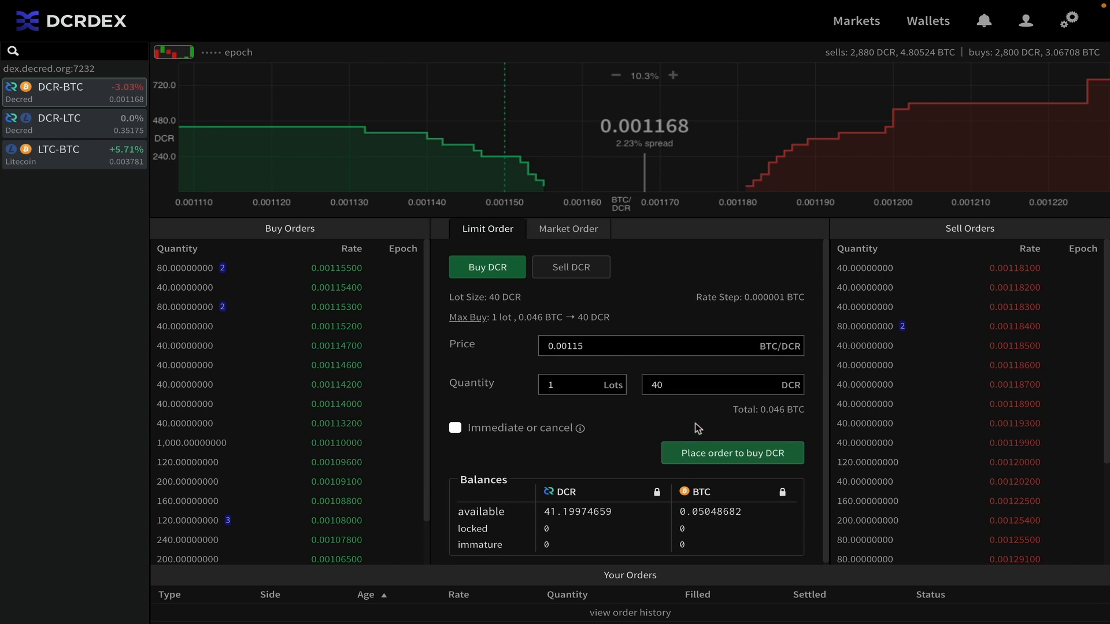
pyautogui.click(732, 459)
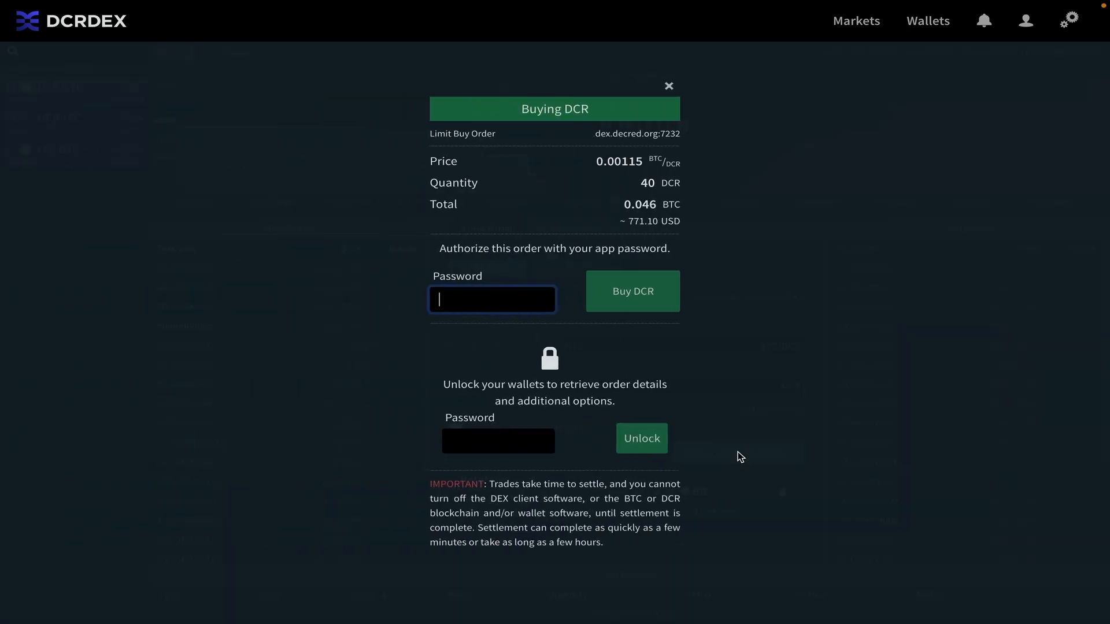
pyautogui.hotkey('ctrl', 'v')
pyautogui.click(639, 290)
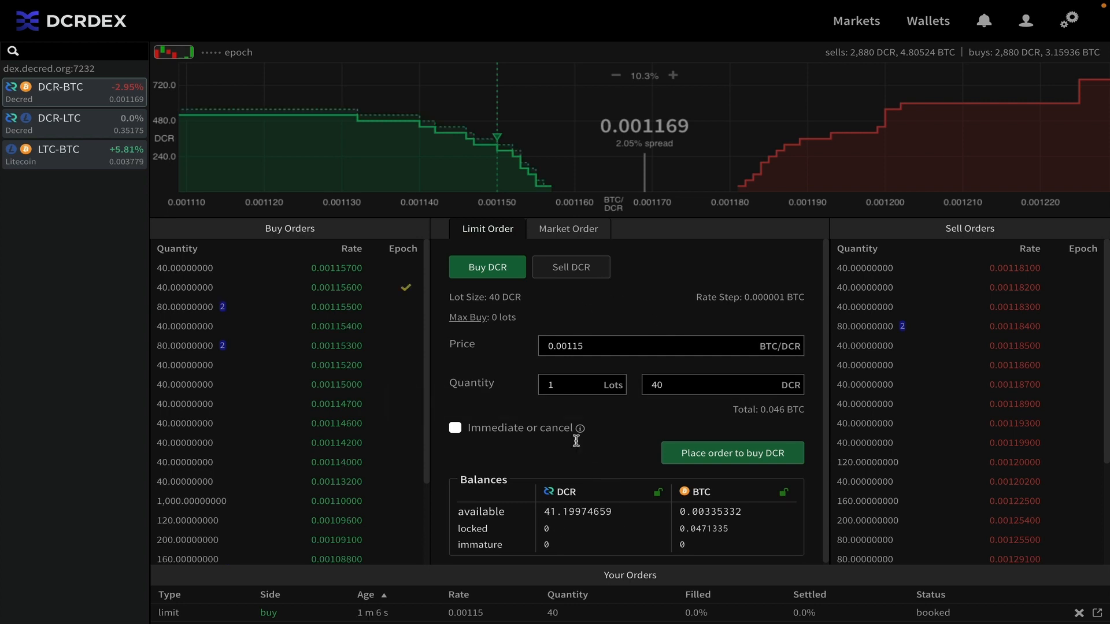
# - Place a limit order to sell 1 lot of DCR at 0.001187 BTC/DCR, authorizing it with the app password
pyautogui.click(572, 273)
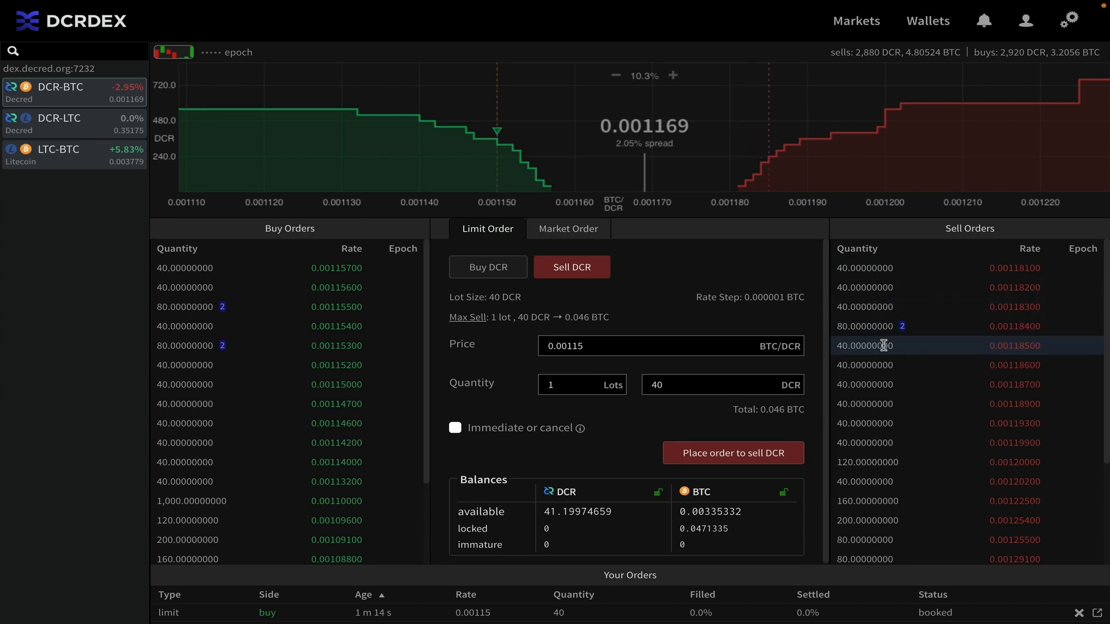
pyautogui.click(876, 399)
pyautogui.click(575, 382)
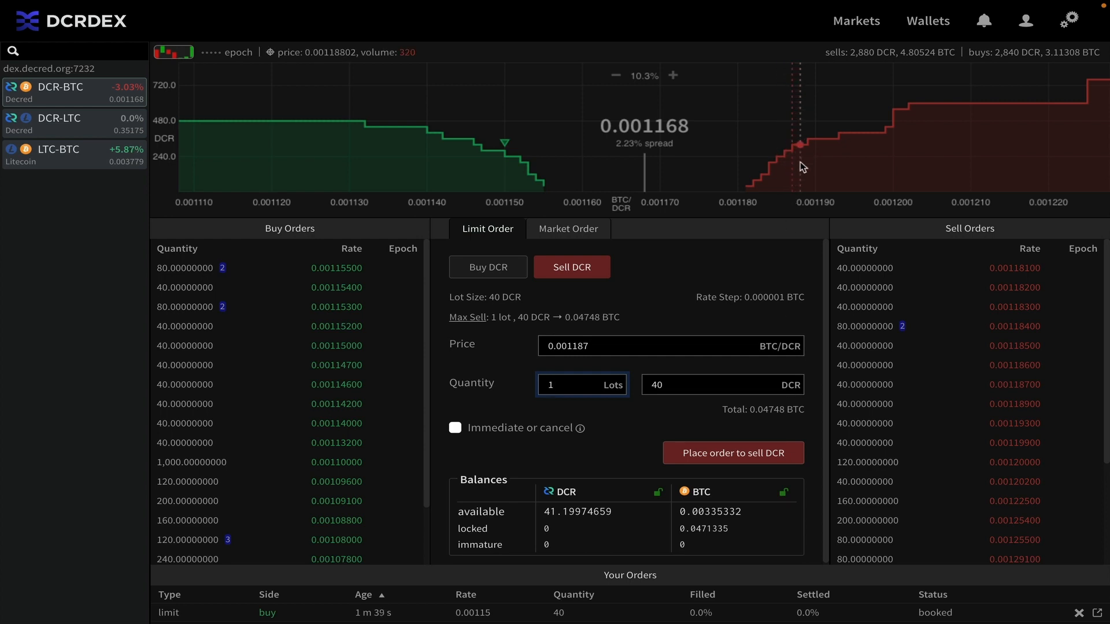
pyautogui.click(752, 452)
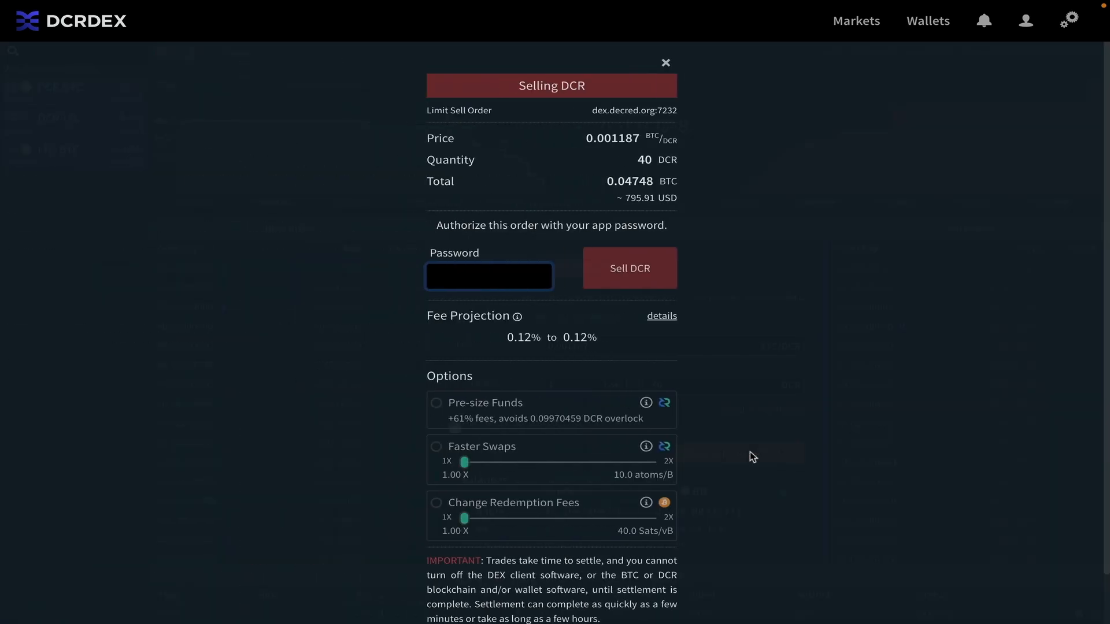
pyautogui.write('••••••••••••••••••')
pyautogui.click(636, 267)
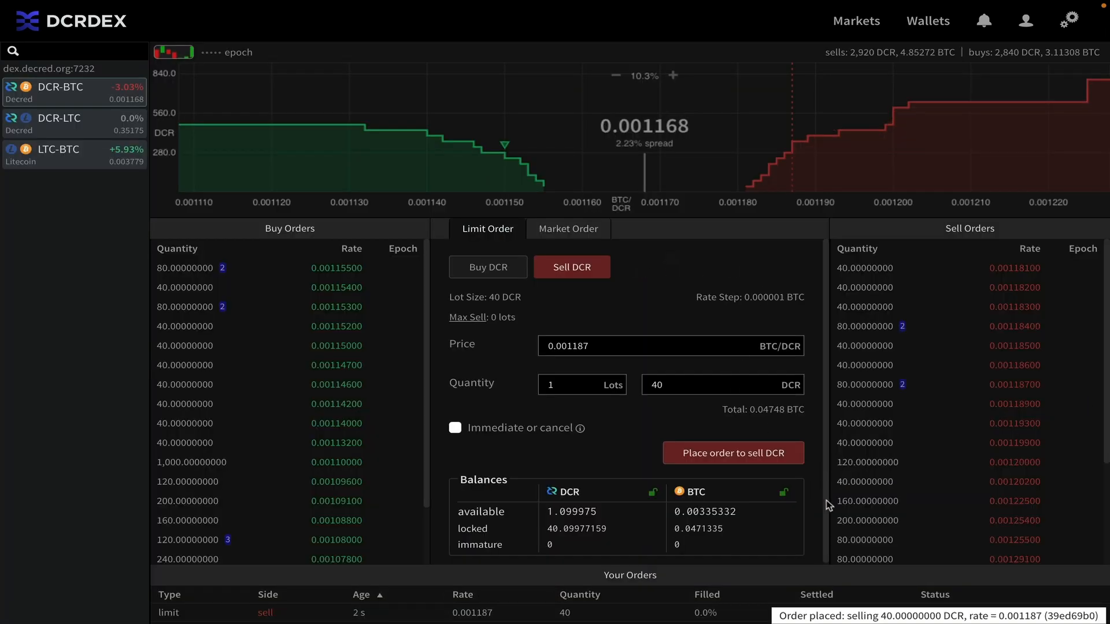
pyautogui.scroll(-1, 825, 574)
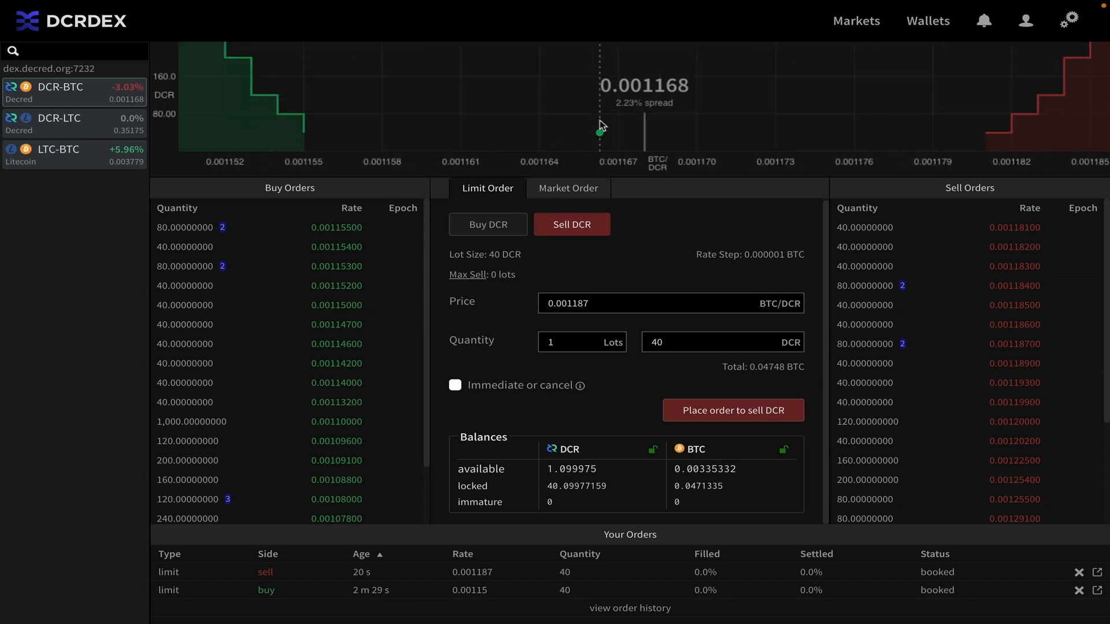
pyautogui.scroll(-5, 601, 125)
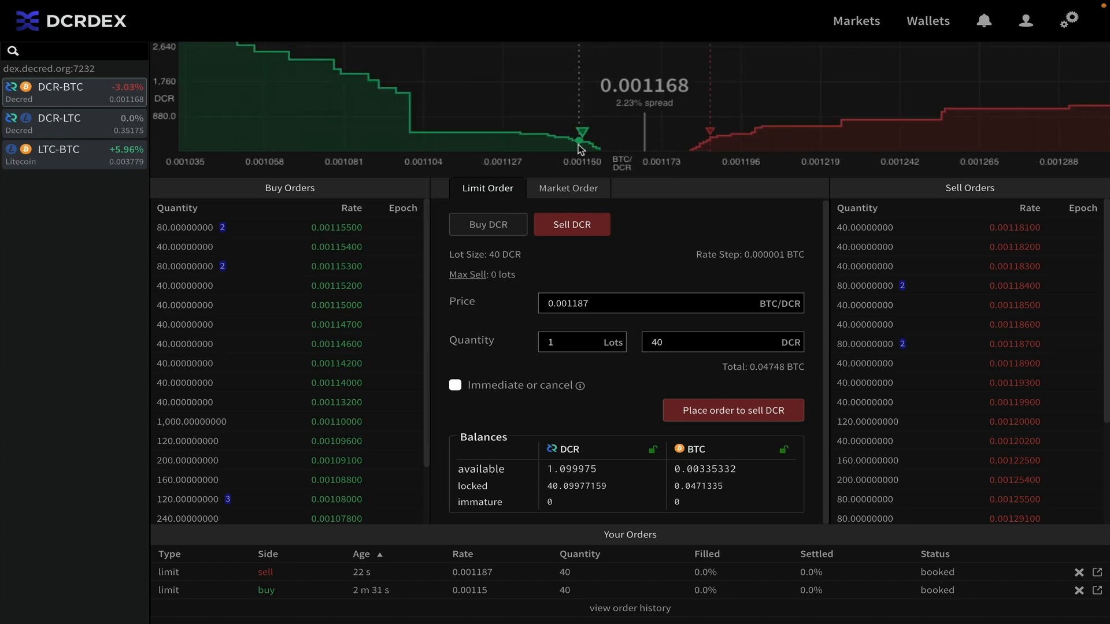